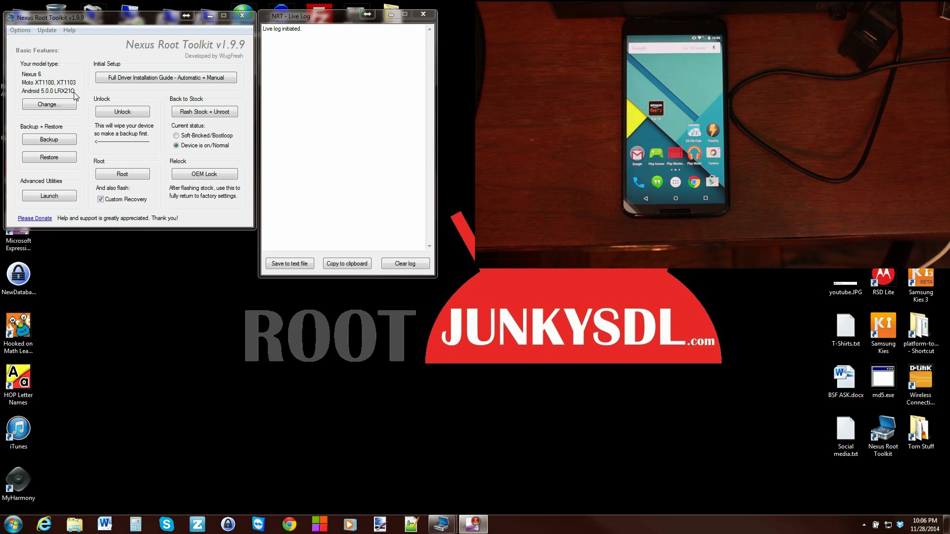
Launch the Full Driver Configuration Guide, jump to Step 3 and choose the recommended Google drivers solution #1.
{"action": "left_click", "coordinate": [66, 106]}
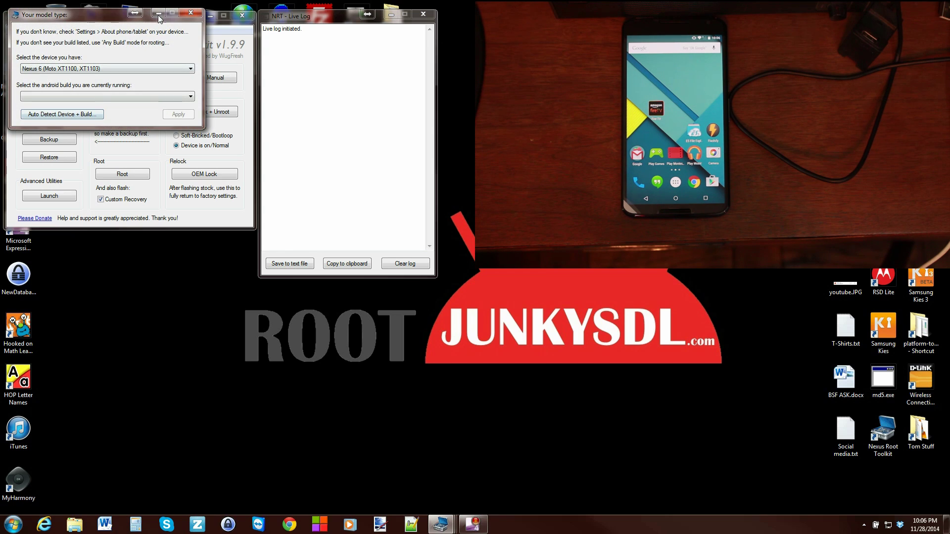
{"action": "left_click", "coordinate": [194, 16]}
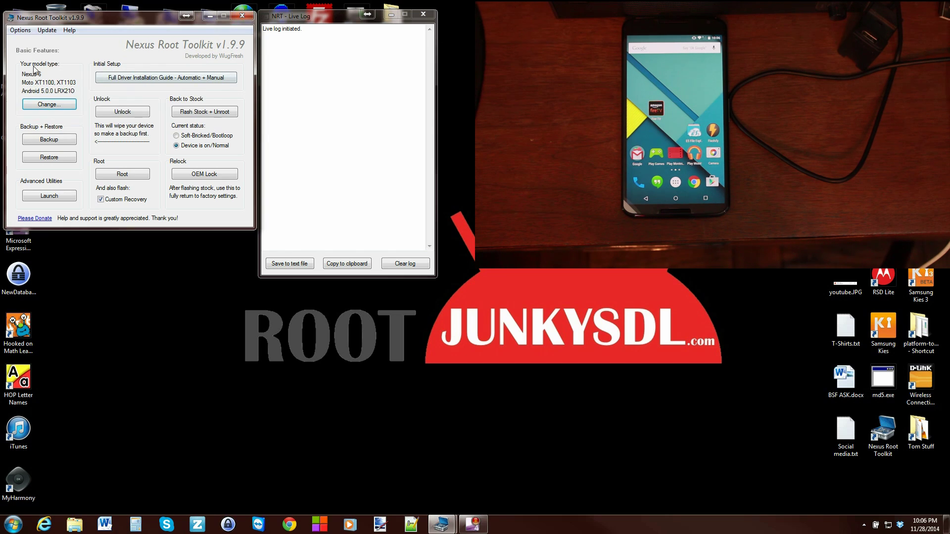
{"action": "left_click", "coordinate": [159, 78]}
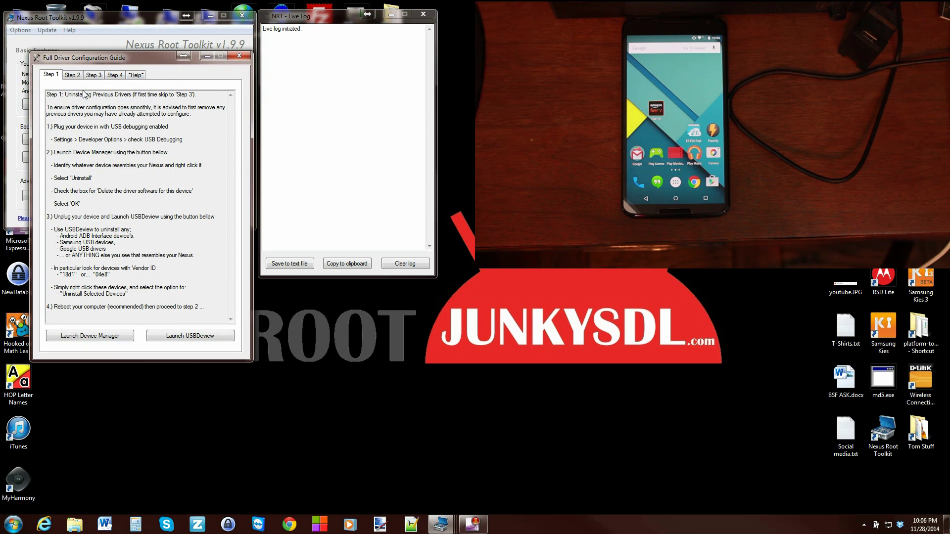
{"action": "left_click", "coordinate": [54, 97]}
{"action": "left_click", "coordinate": [94, 74]}
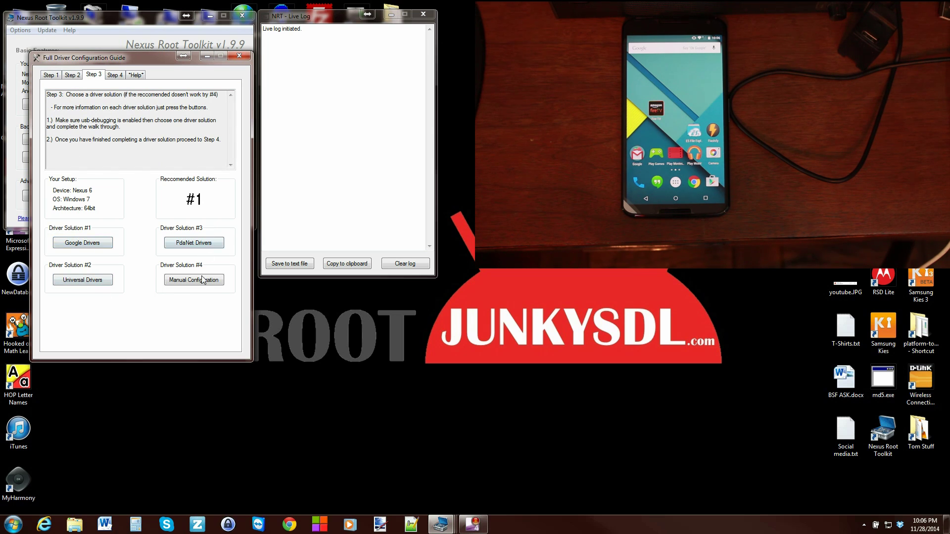
{"action": "left_click", "coordinate": [80, 247]}
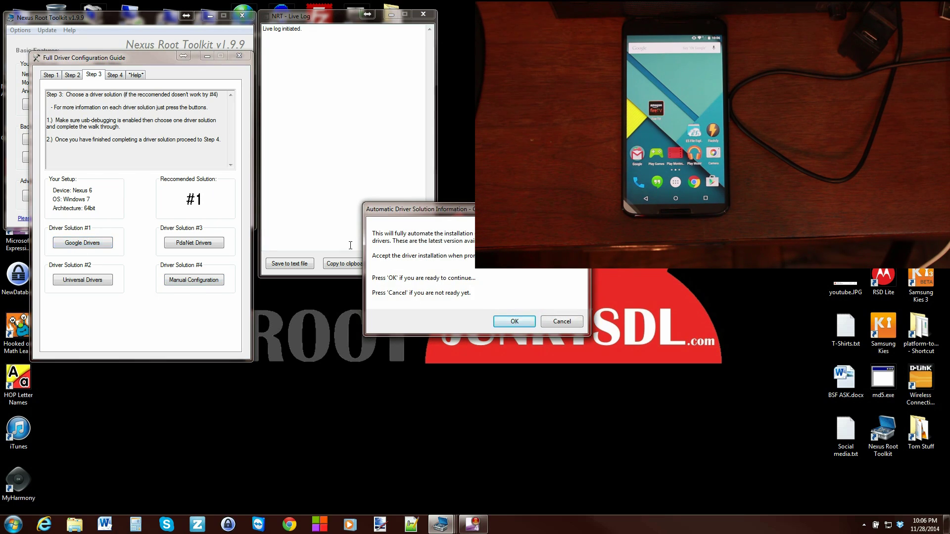
Confirm the automatic install, run the ADB/Fastboot driver installer to Finish, and move to Step 4.
{"action": "left_click", "coordinate": [520, 323]}
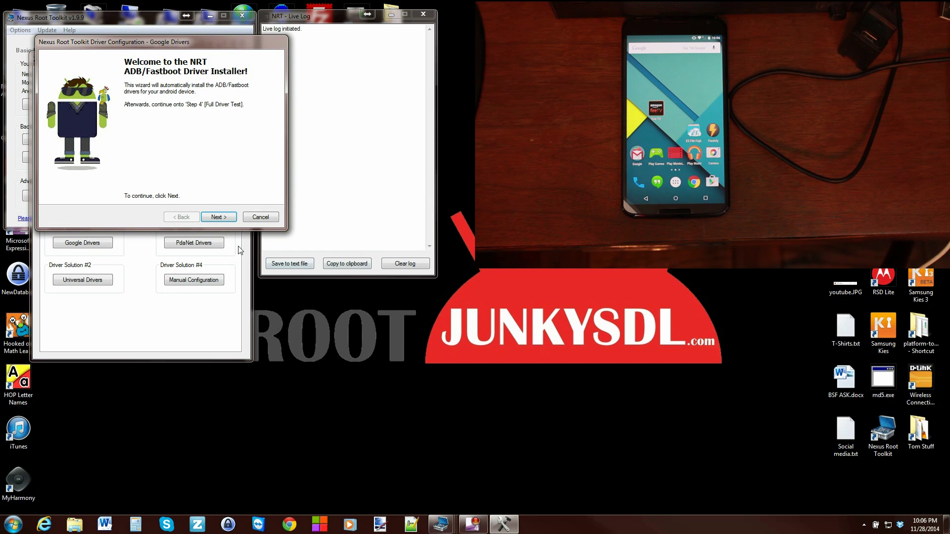
{"action": "left_click", "coordinate": [219, 218]}
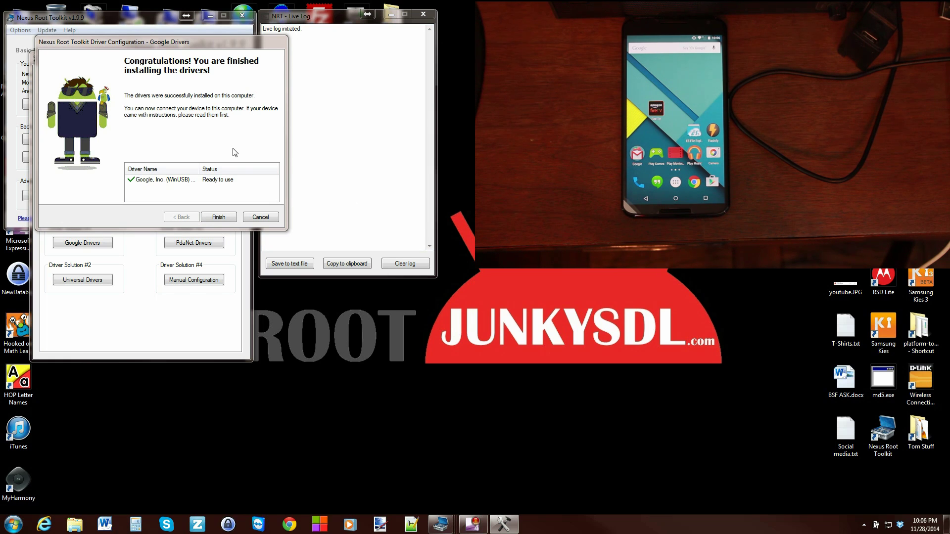
{"action": "left_click", "coordinate": [221, 217]}
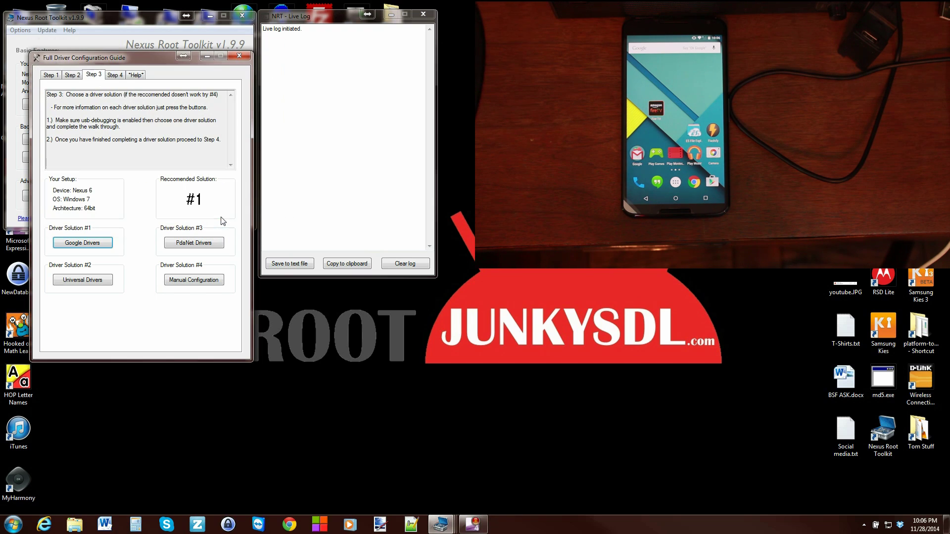
{"action": "left_click", "coordinate": [116, 76]}
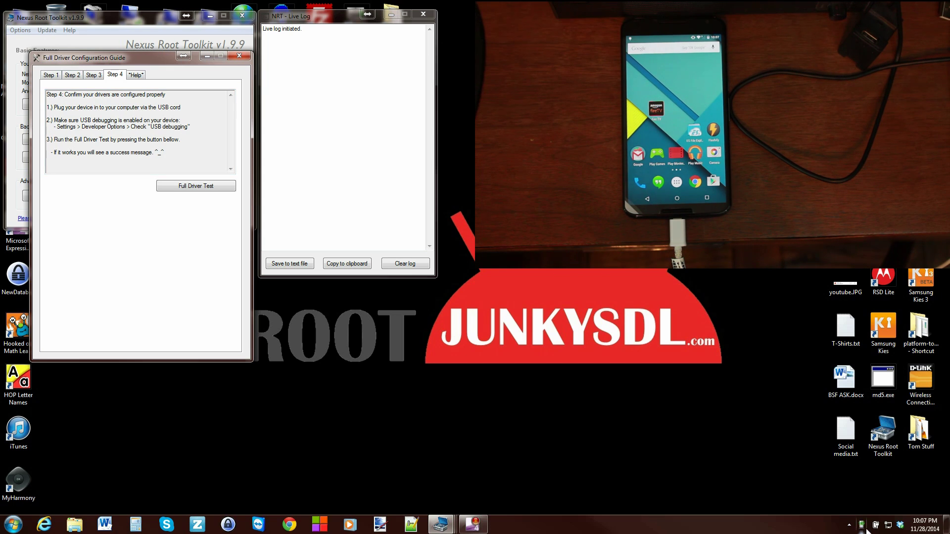
View the phone's driver installation status from the system tray after plugging it in.
{"action": "left_click", "coordinate": [862, 529]}
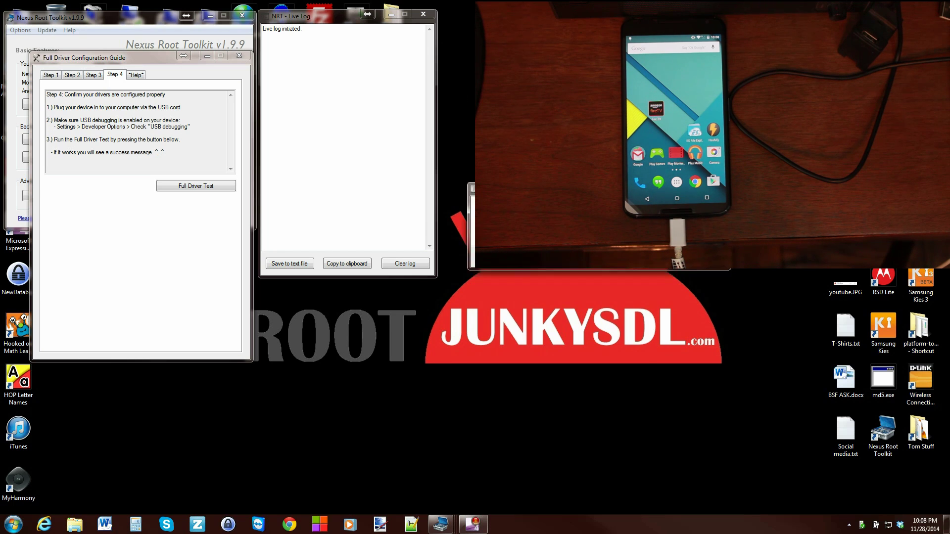
Move the Driver Software Installation report aside and start the Full Driver Test.
{"action": "left_click_drag", "start_coordinate": [281, 407], "coordinate": [162, 386]}
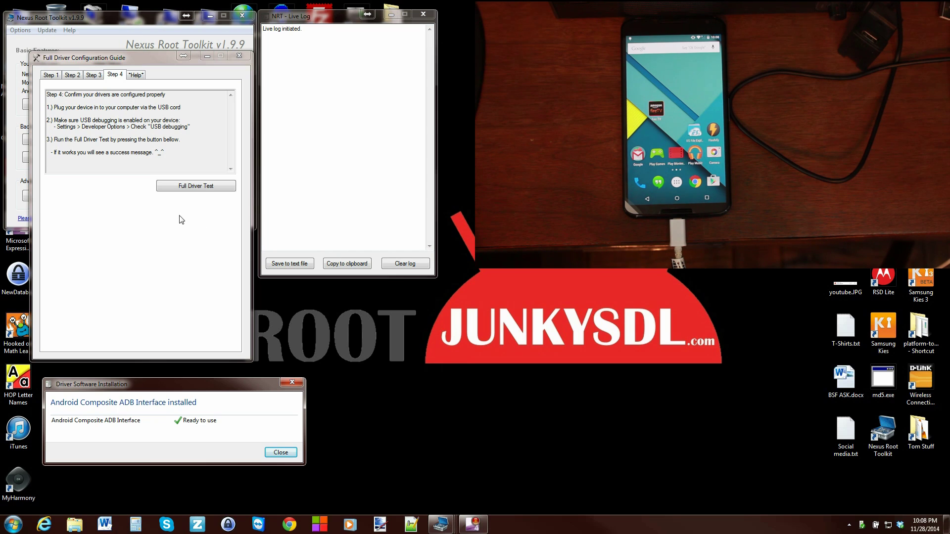
{"action": "left_click", "coordinate": [204, 191]}
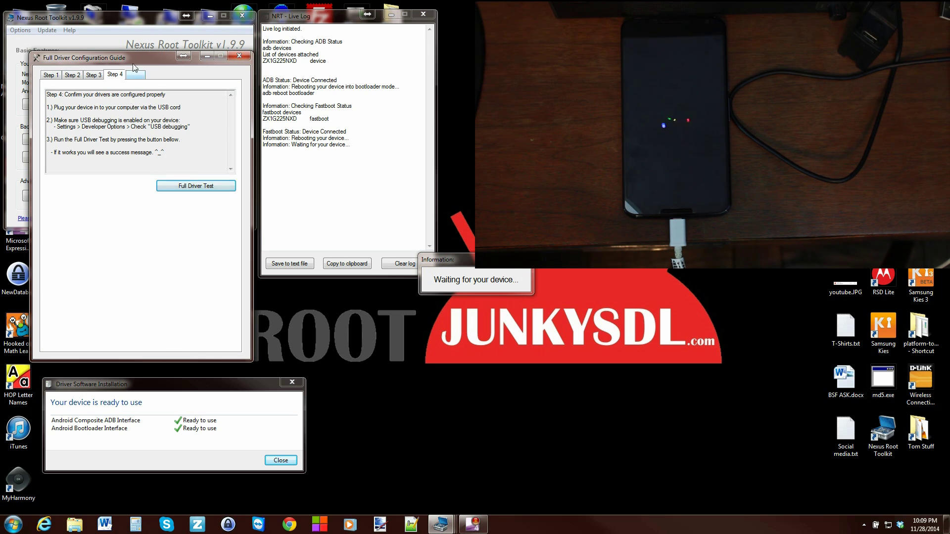
Dismiss the Driver Software Installation report after the test confirms ADB and fastboot connections.
{"action": "left_click", "coordinate": [281, 462]}
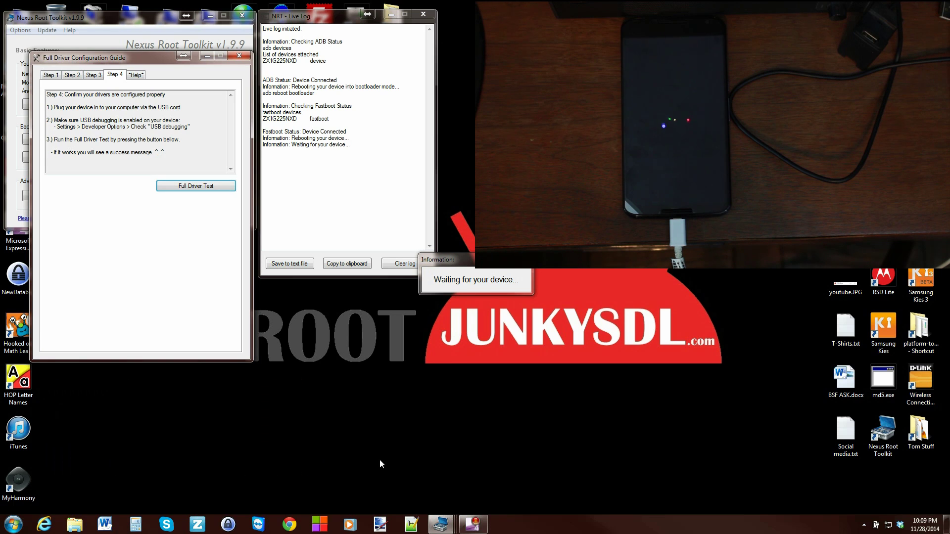